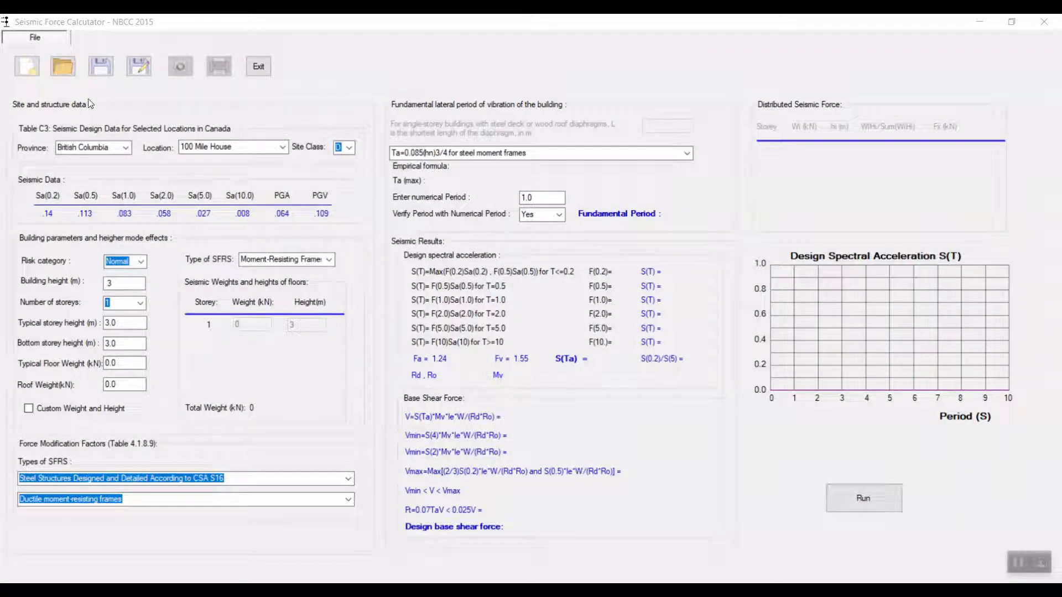
Start a new calculation for Vancouver (City Hall) in British Columbia with site class C.
{"action": "left_click", "coordinate": [26, 66]}
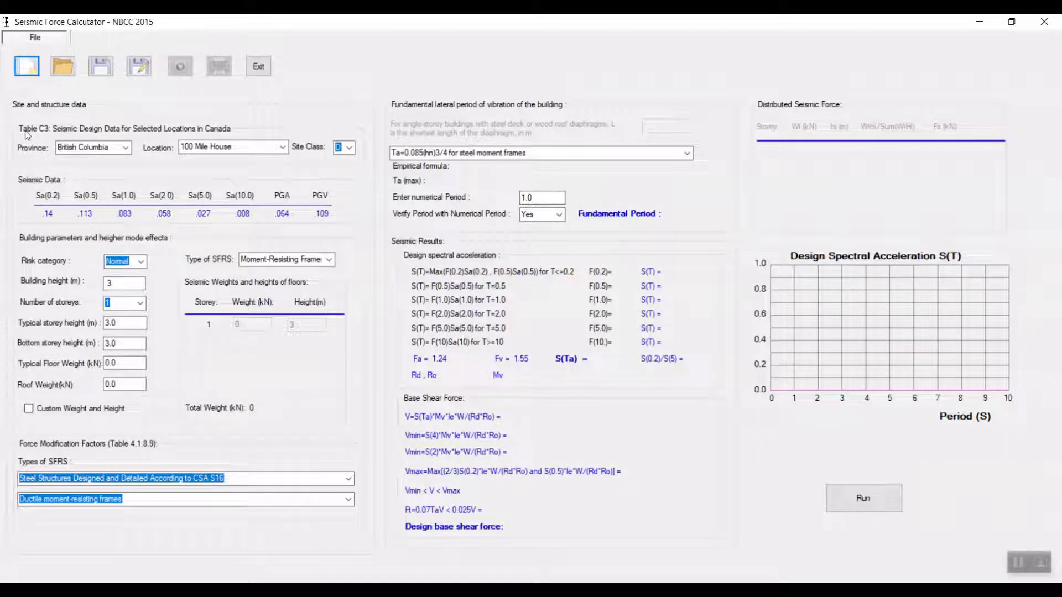
{"action": "left_click", "coordinate": [126, 147]}
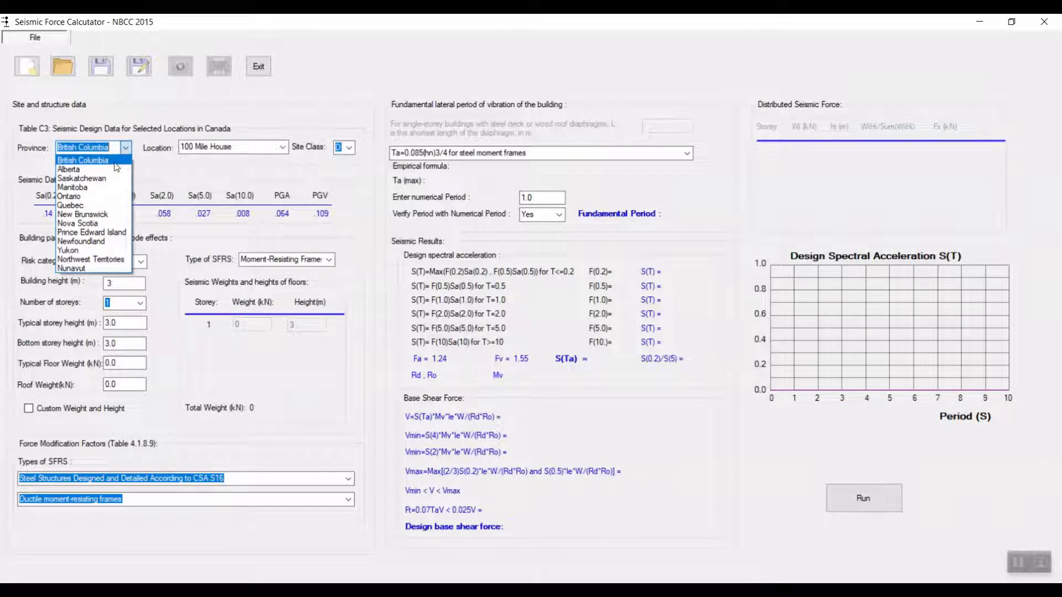
{"action": "left_click", "coordinate": [115, 163]}
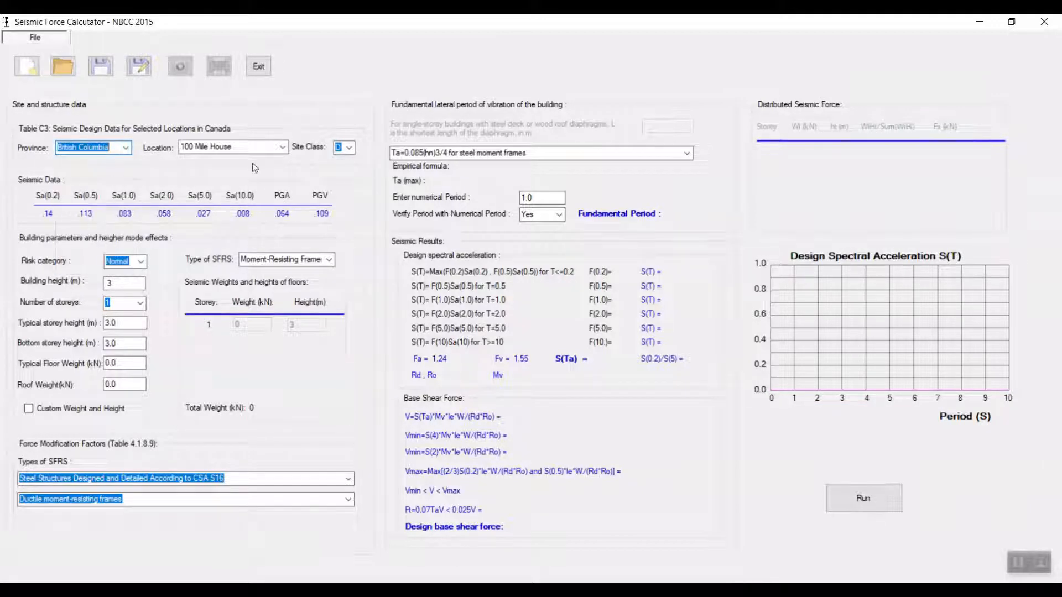
{"action": "left_click", "coordinate": [282, 149]}
{"action": "left_click_drag", "start_coordinate": [284, 189], "coordinate": [281, 361]}
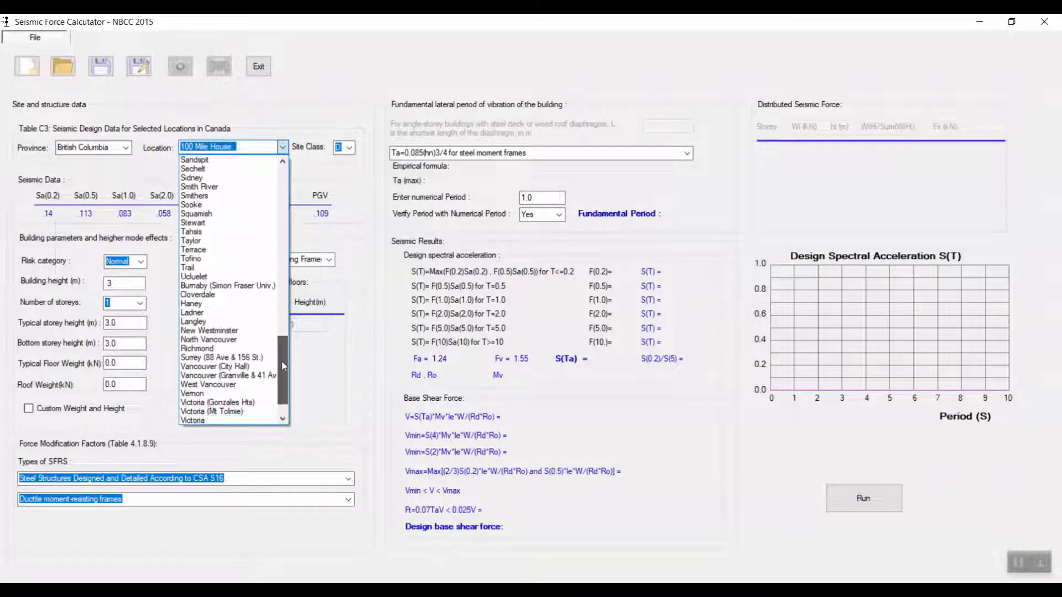
{"action": "left_click", "coordinate": [230, 367]}
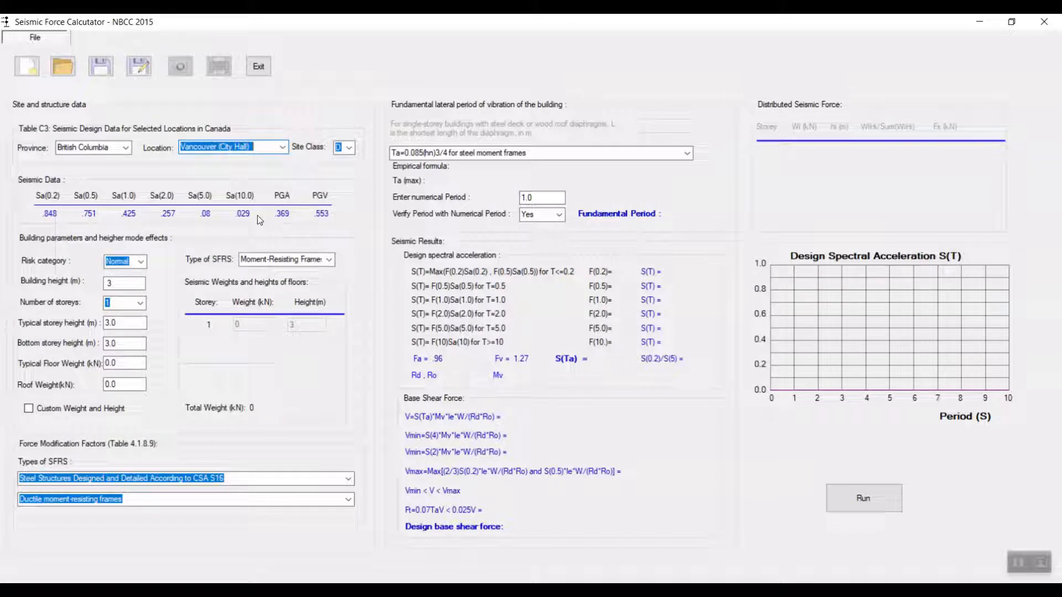
{"action": "left_click", "coordinate": [348, 148]}
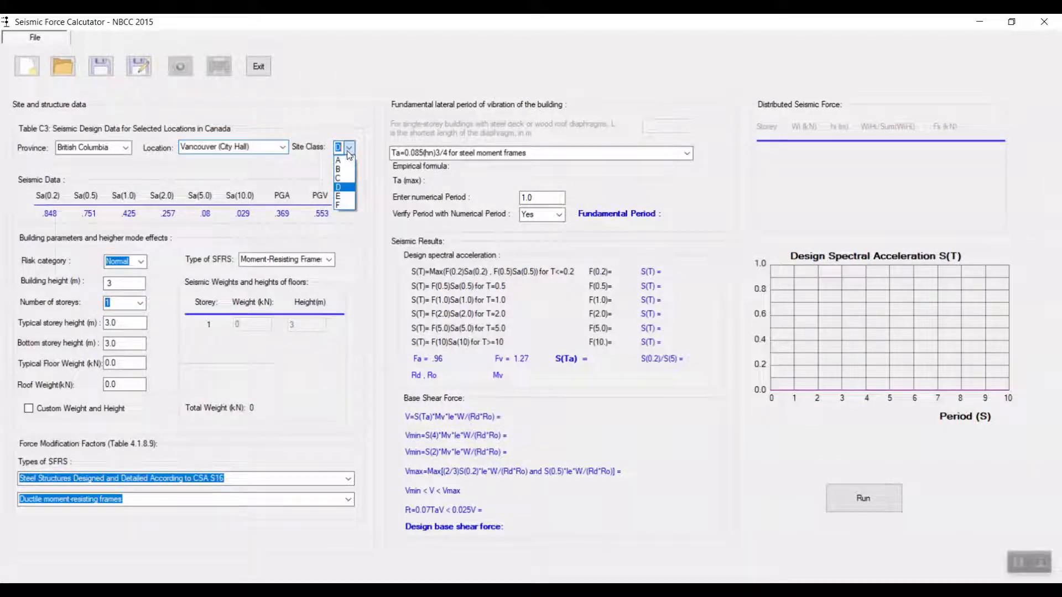
{"action": "left_click", "coordinate": [345, 178]}
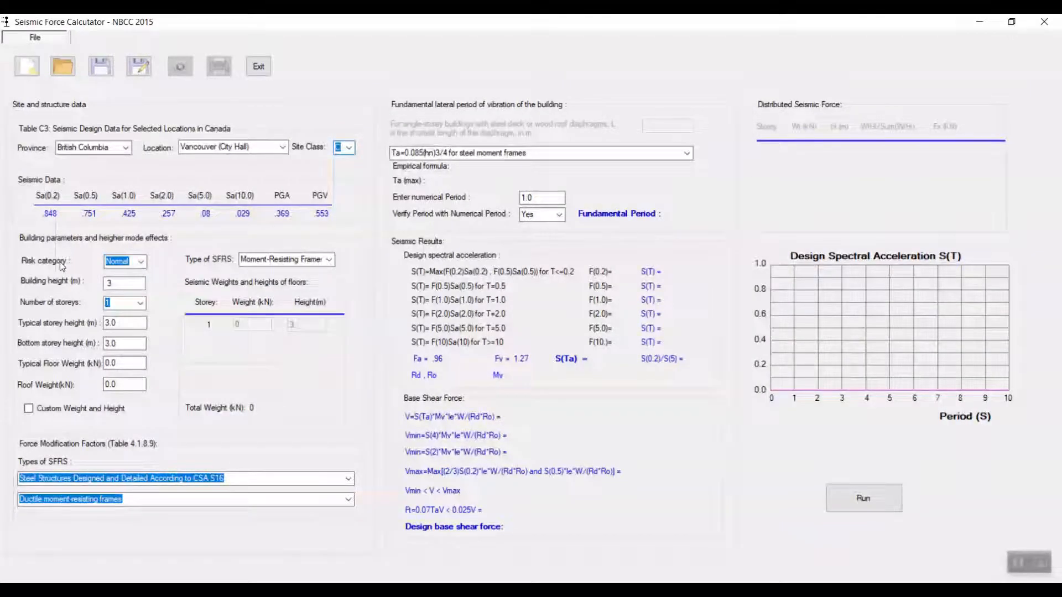
Keep the risk category at Normal and set the building height to 12 m.
{"action": "left_click", "coordinate": [140, 261]}
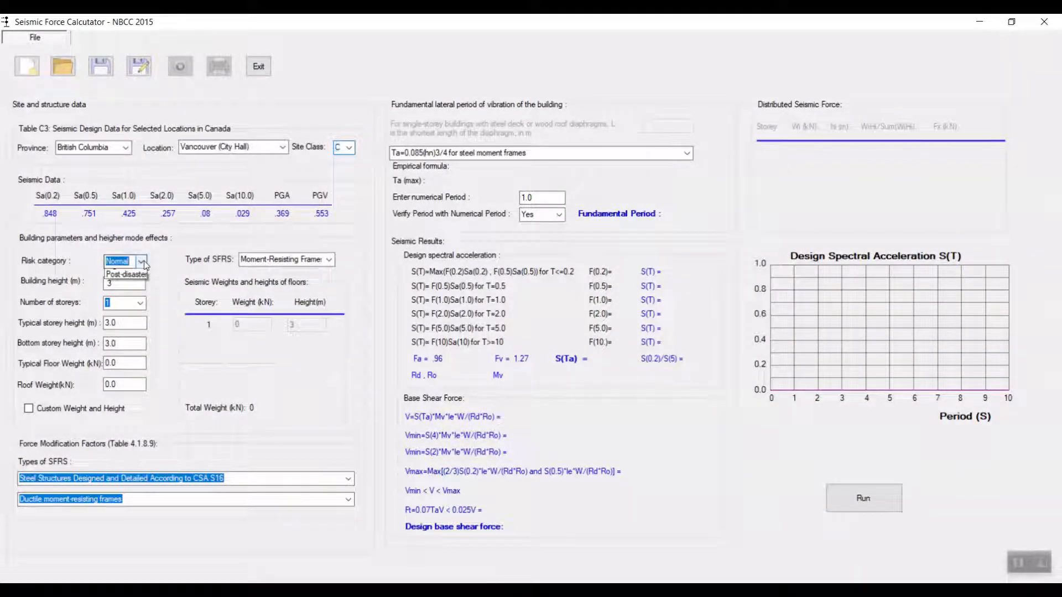
{"action": "left_click", "coordinate": [138, 284]}
{"action": "key", "text": "Tab"}
{"action": "type", "text": "12"}
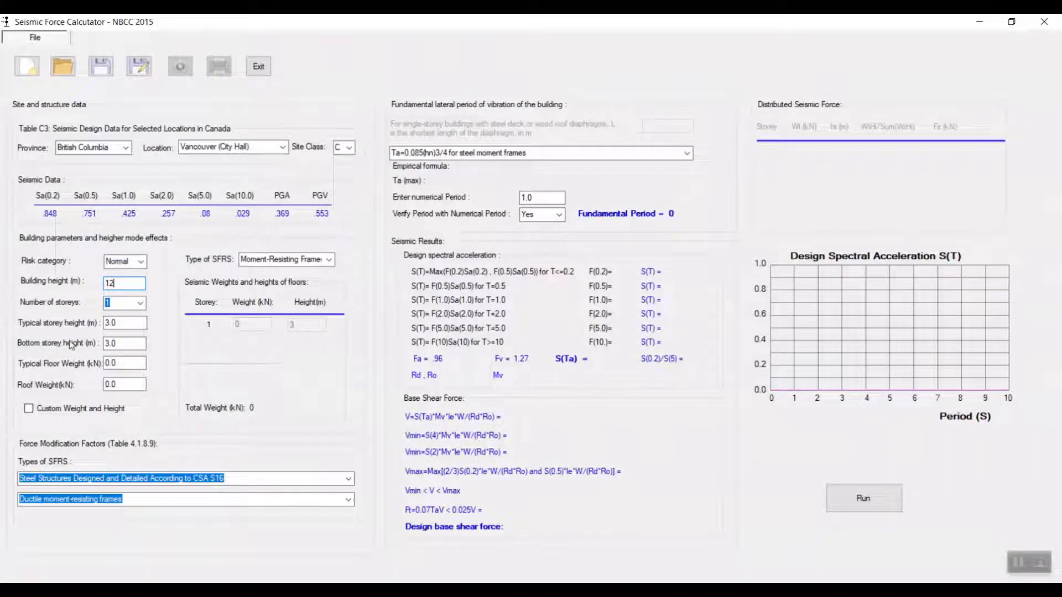
Set both the typical storey height and the bottom storey height to 4 m.
{"action": "left_click_drag", "start_coordinate": [121, 324], "coordinate": [99, 324]}
{"action": "type", "text": "4"}
{"action": "left_click_drag", "start_coordinate": [122, 344], "coordinate": [104, 362]}
{"action": "type", "text": "4"}
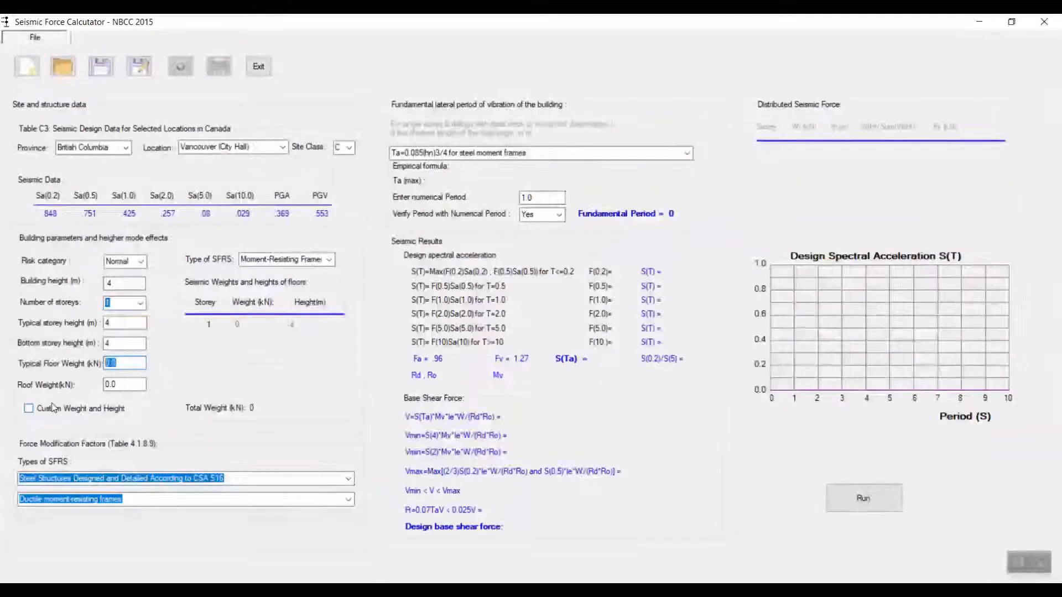
Set the typical floor weight to 2420.36 kN and the roof weight to 1006.63 kN for a building of 3 storeys.
{"action": "type", "text": "2420"}
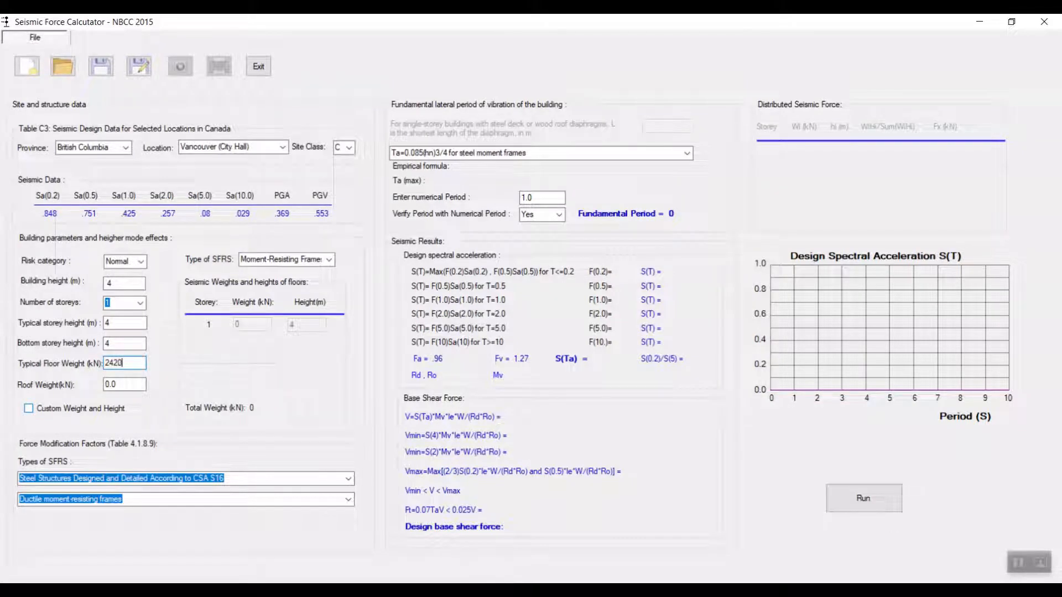
{"action": "type", "text": ".36"}
{"action": "key", "text": "Tab"}
{"action": "type", "text": "1006"}
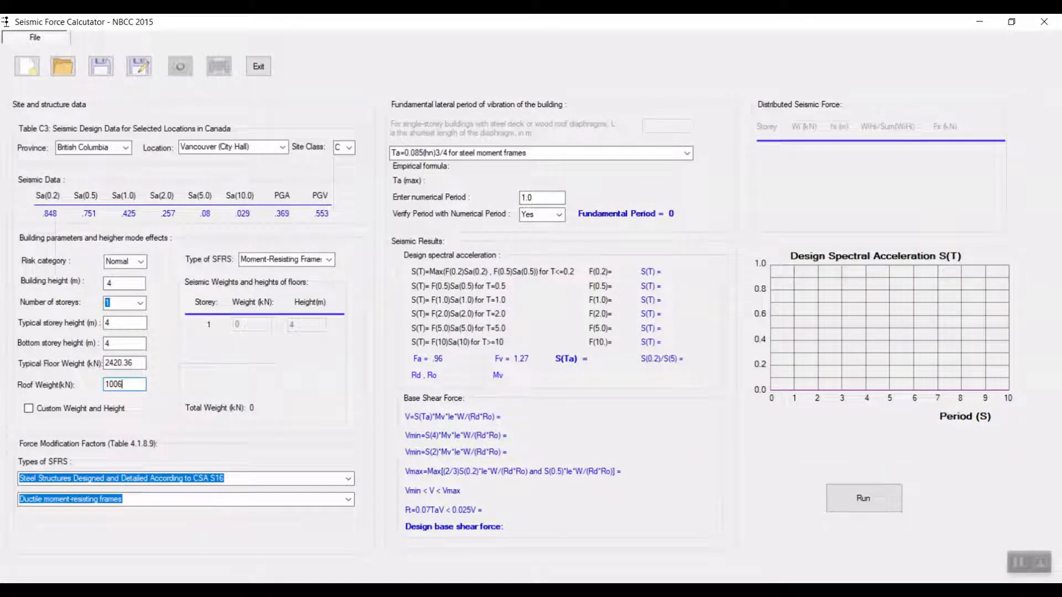
{"action": "type", "text": ".63"}
{"action": "left_click", "coordinate": [140, 303]}
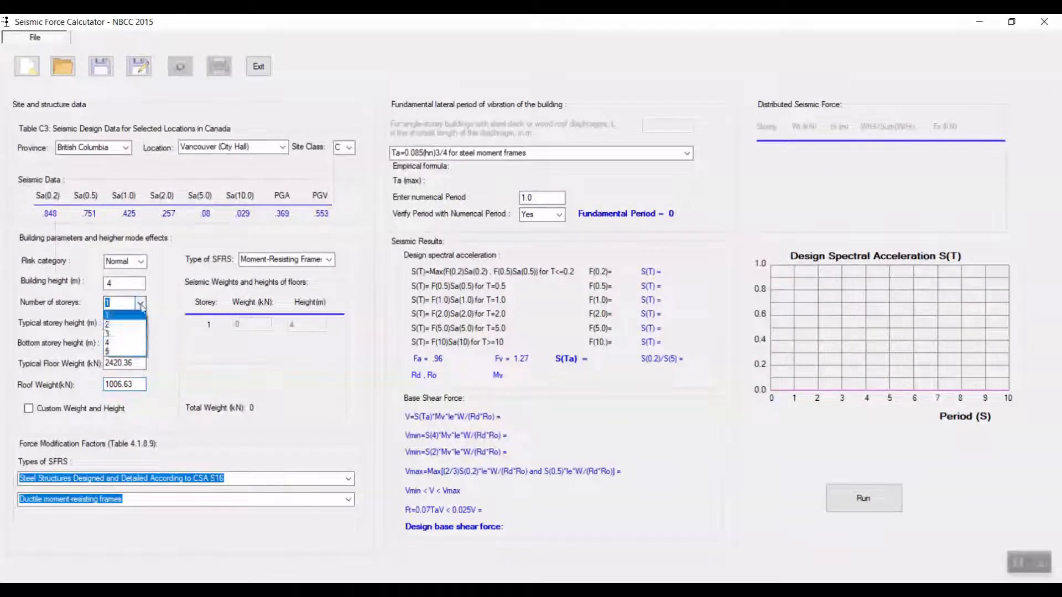
{"action": "left_click", "coordinate": [128, 335]}
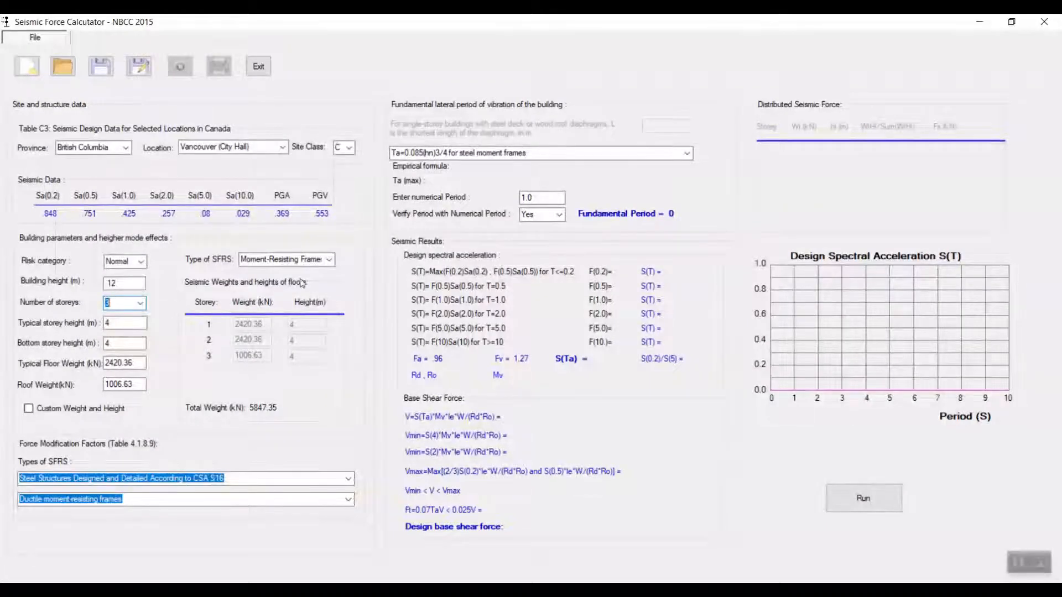
Set the SFRS type to Braced Frames, with moderately ductile concentrically braced frames with tension-compression braces for the force modification factors.
{"action": "left_click", "coordinate": [328, 260]}
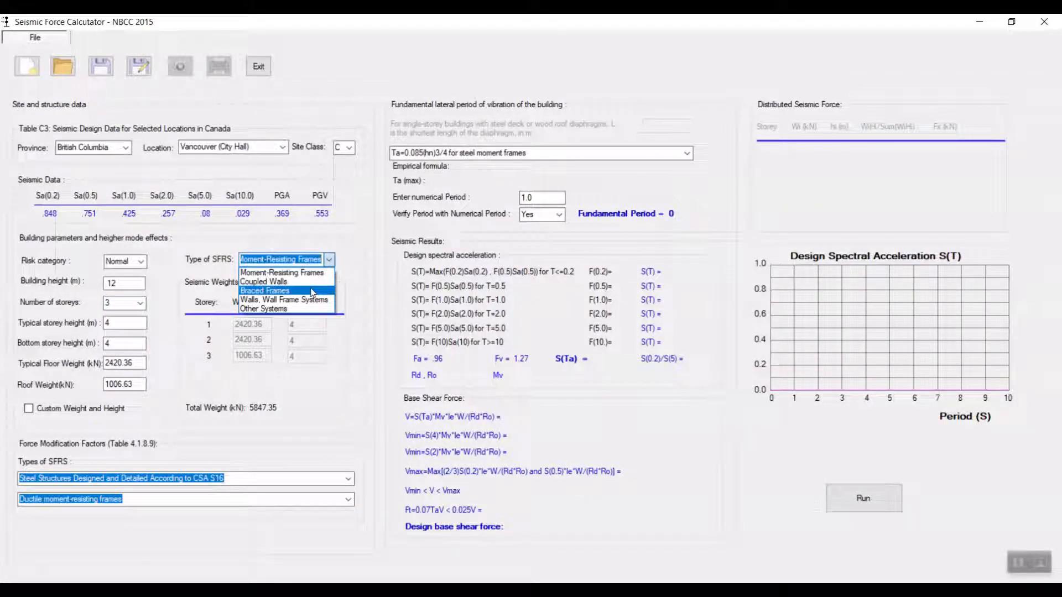
{"action": "left_click", "coordinate": [312, 292]}
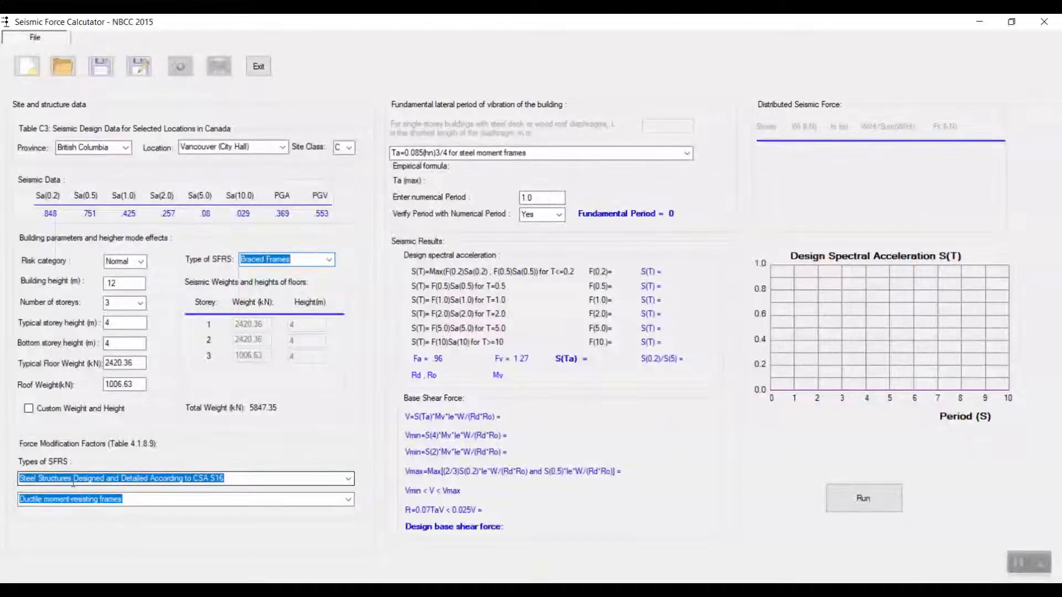
{"action": "left_click", "coordinate": [157, 498]}
{"action": "left_click", "coordinate": [345, 500]}
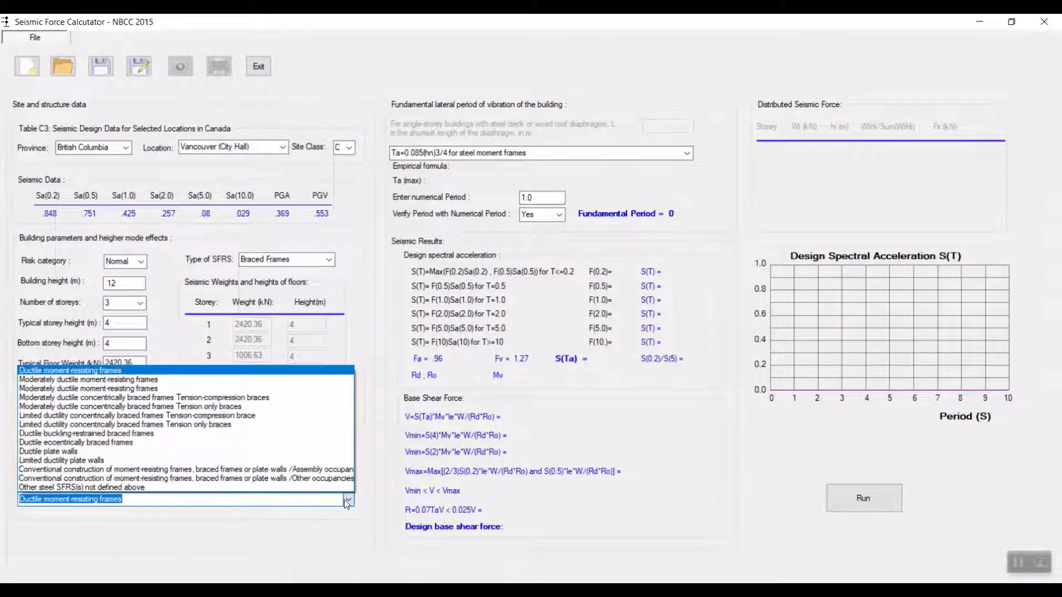
{"action": "left_click", "coordinate": [209, 405]}
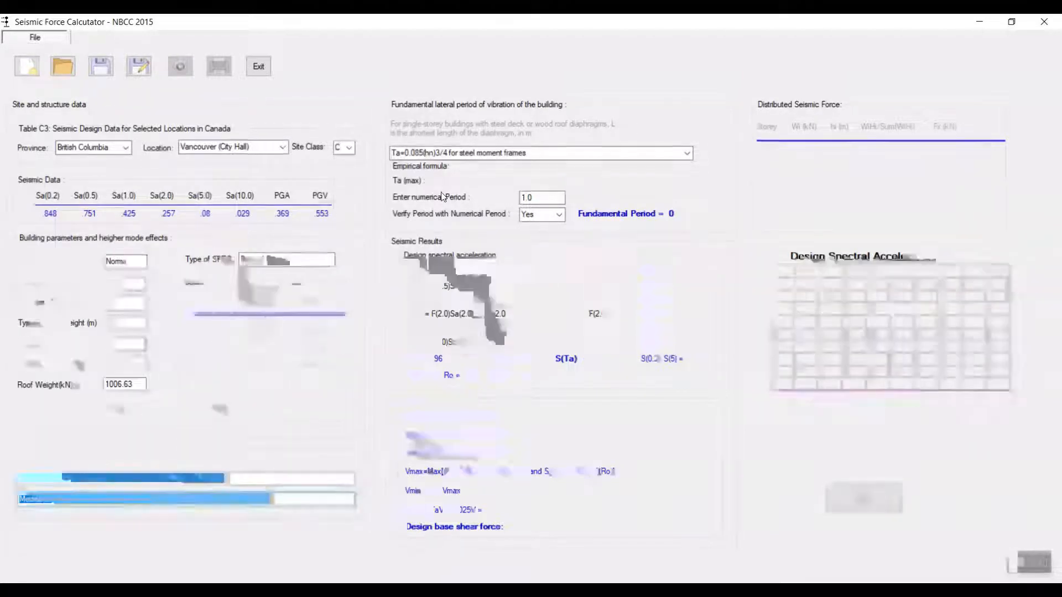
Choose the Ta=0.025hn period formula for braced frames, set the numerical period to 0.67, and run the seismic calculation.
{"action": "left_click", "coordinate": [689, 159]}
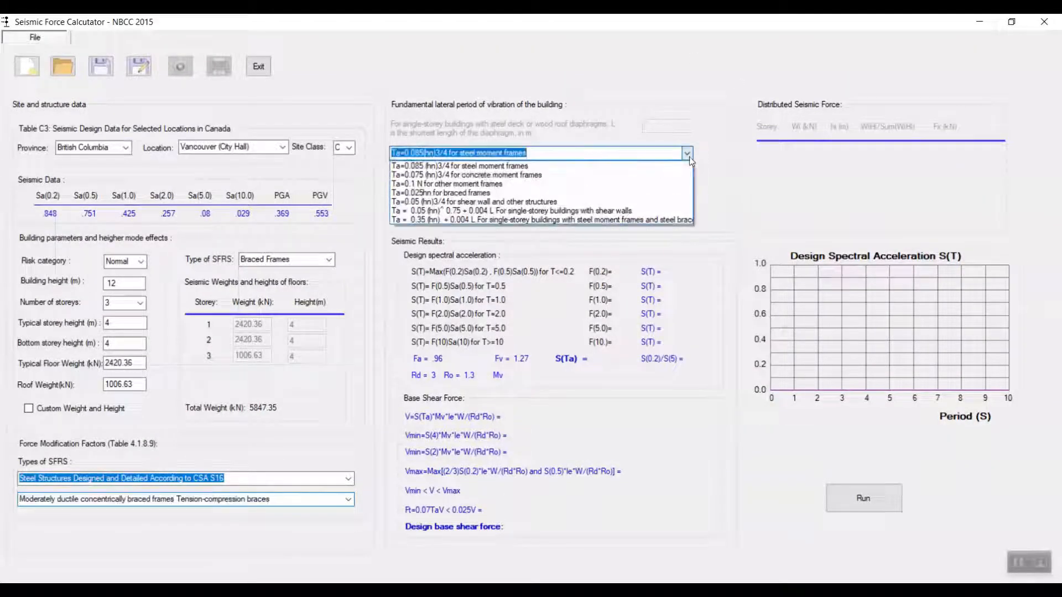
{"action": "left_click", "coordinate": [580, 193]}
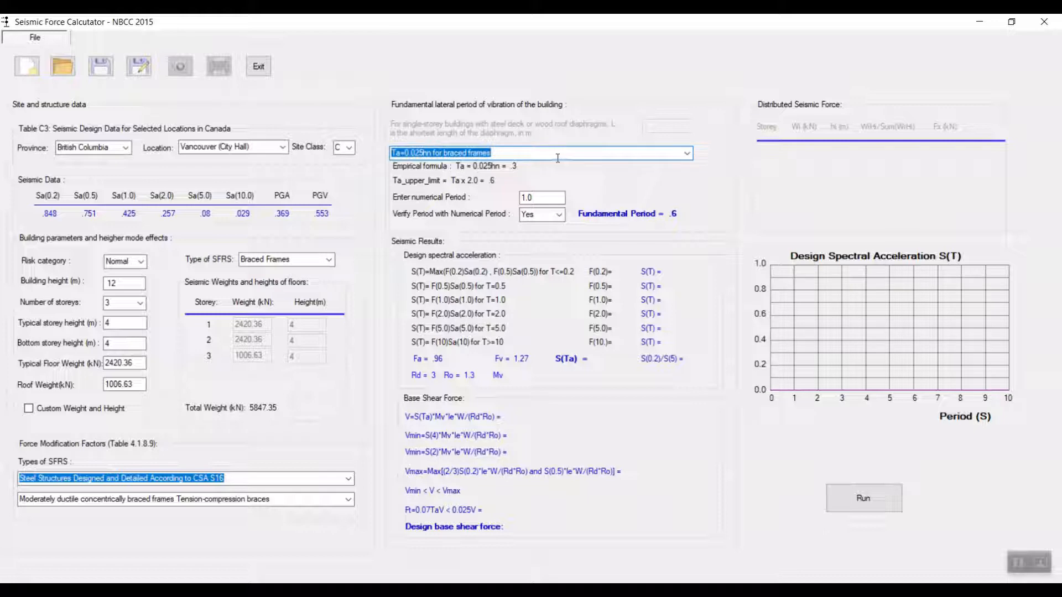
{"action": "left_click", "coordinate": [542, 198]}
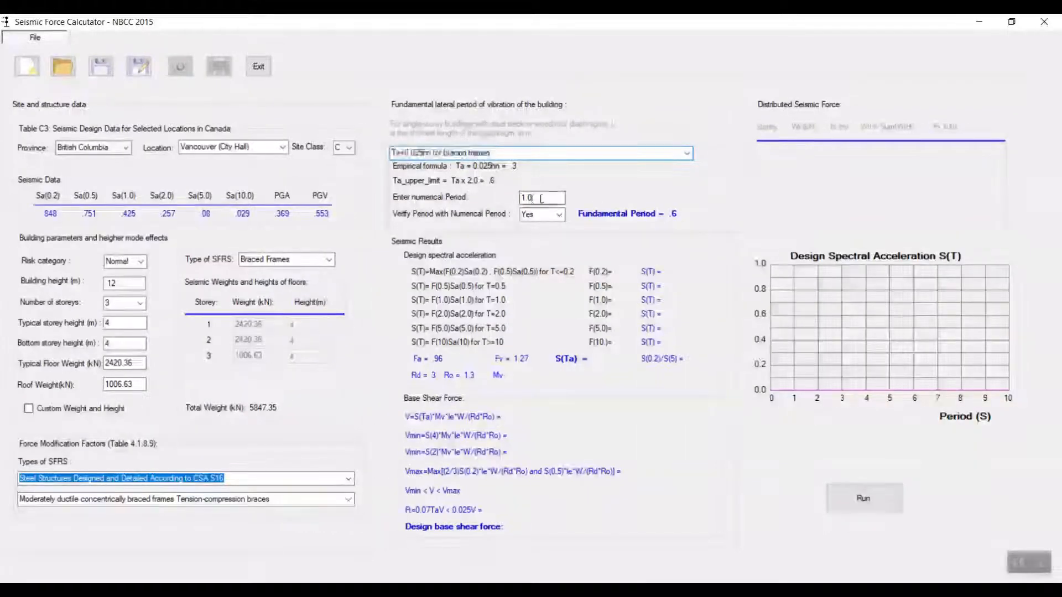
{"action": "left_click_drag", "start_coordinate": [541, 198], "coordinate": [516, 202]}
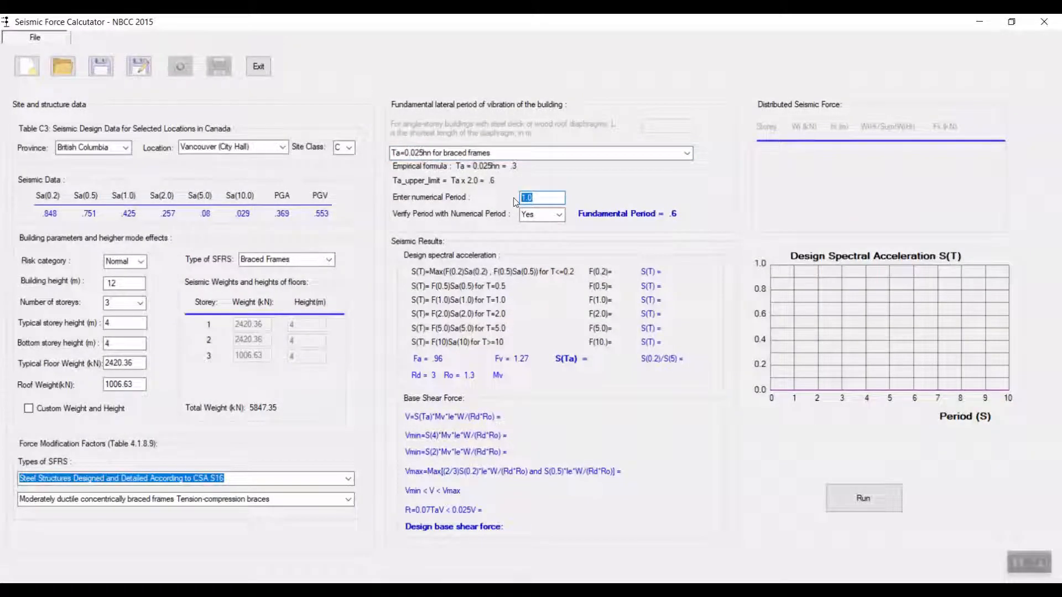
{"action": "type", "text": "0.67"}
{"action": "left_click", "coordinate": [881, 493]}
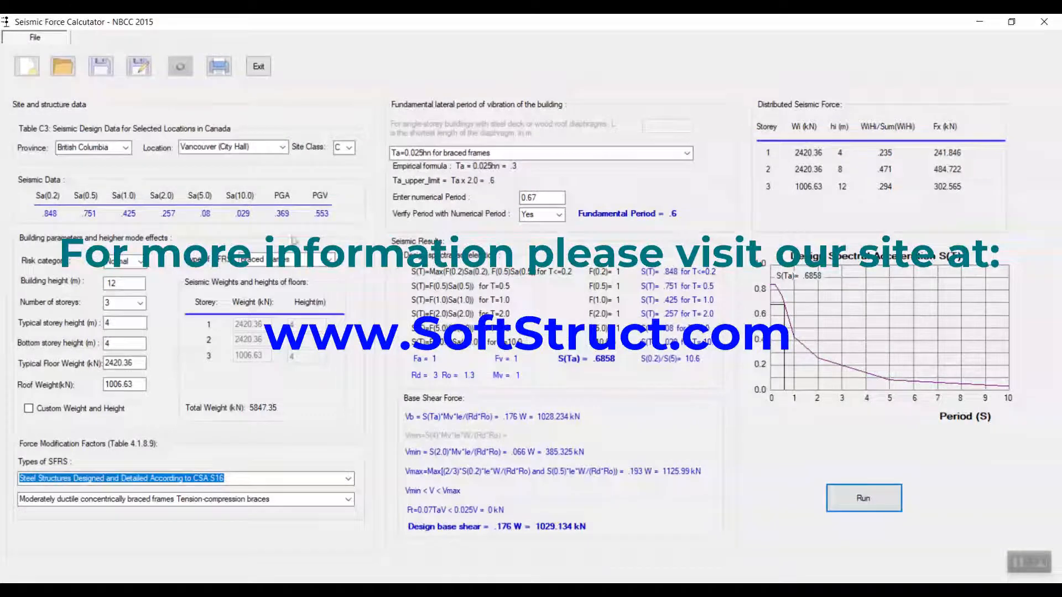
Generate the print preview of the report with Microsoft Print to PDF and go to its second page.
{"action": "left_click", "coordinate": [220, 69]}
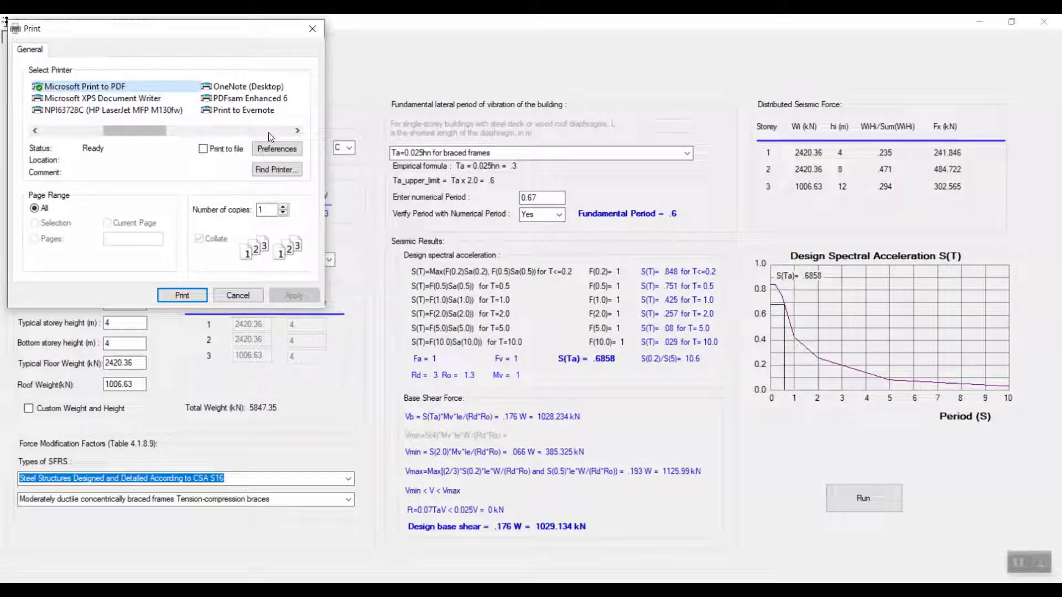
{"action": "left_click", "coordinate": [178, 296]}
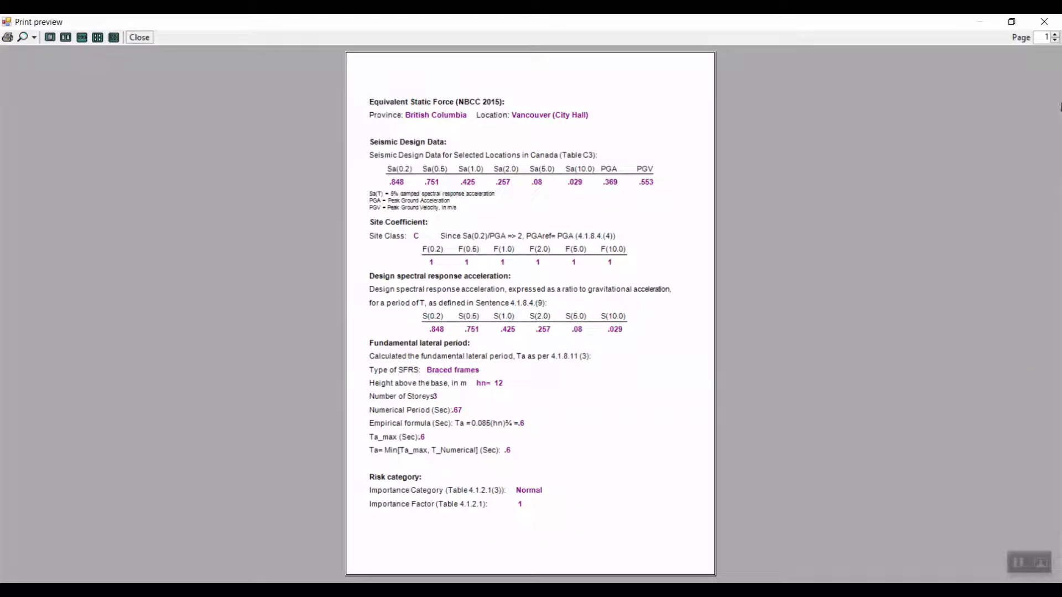
{"action": "left_click", "coordinate": [1056, 35]}
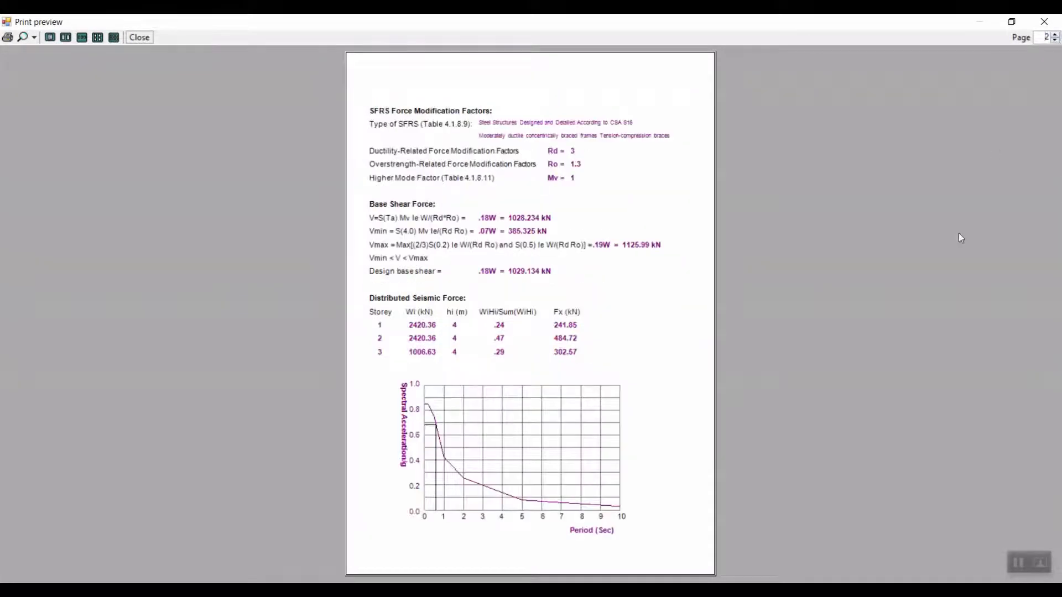